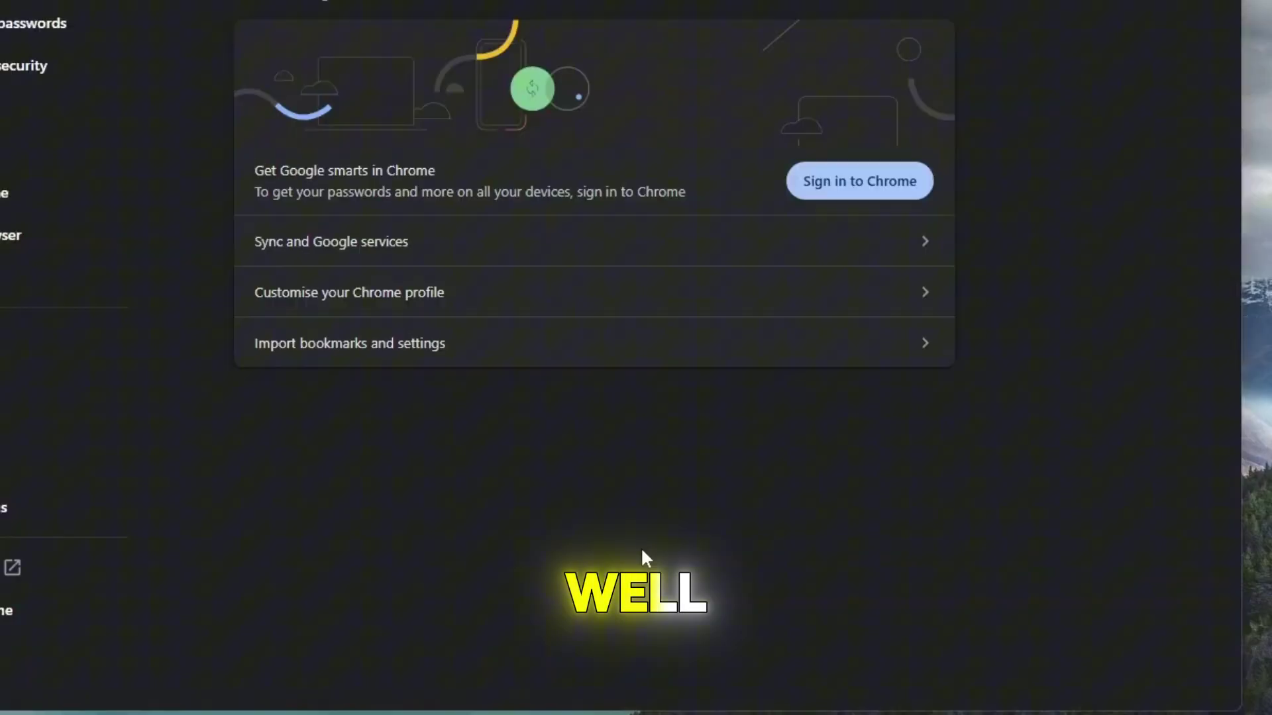
Set Chrome's secure DNS provider to Google (Public DNS) under Privacy and security > Security
click(24, 66)
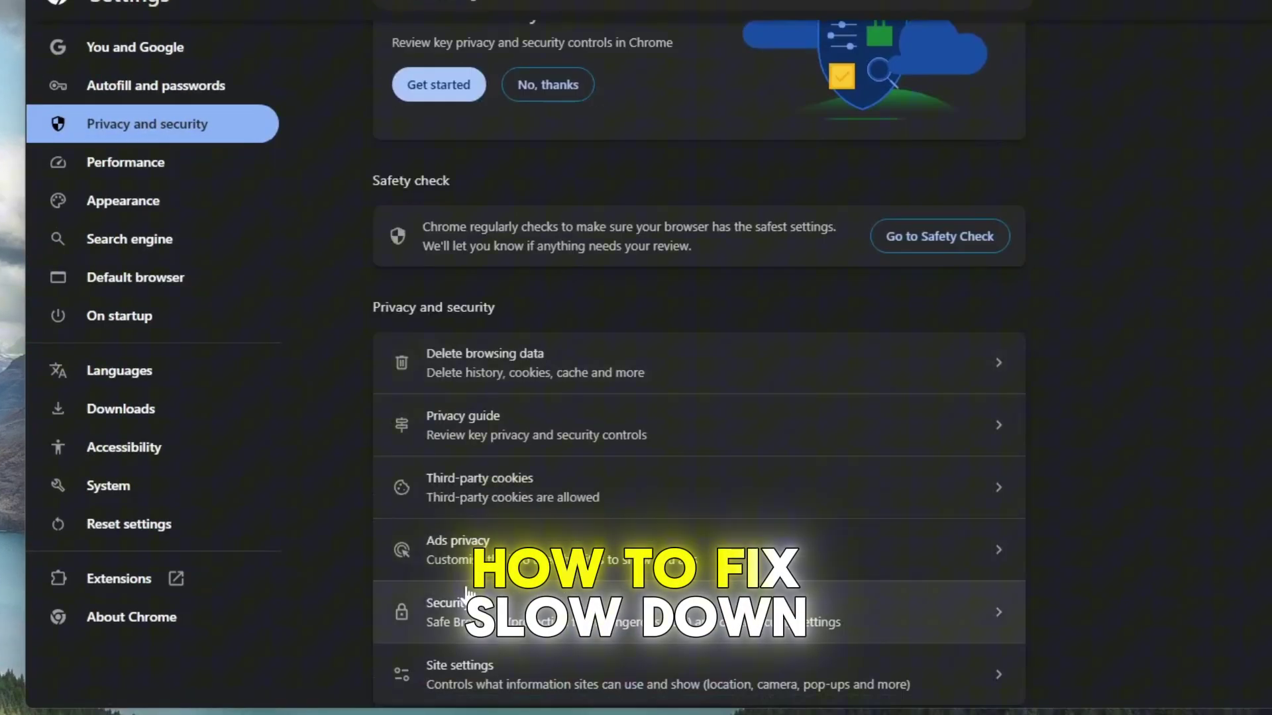
click(880, 602)
scroll(610, 349, down, 8)
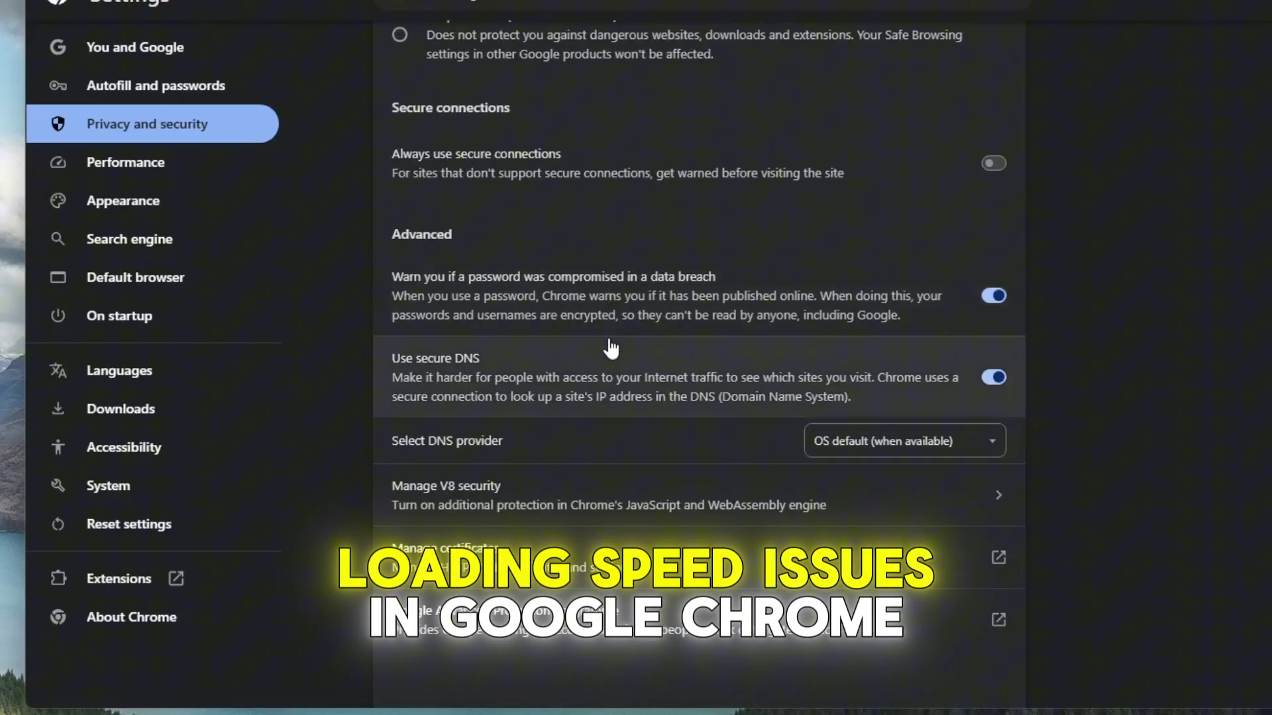
click(904, 441)
click(941, 491)
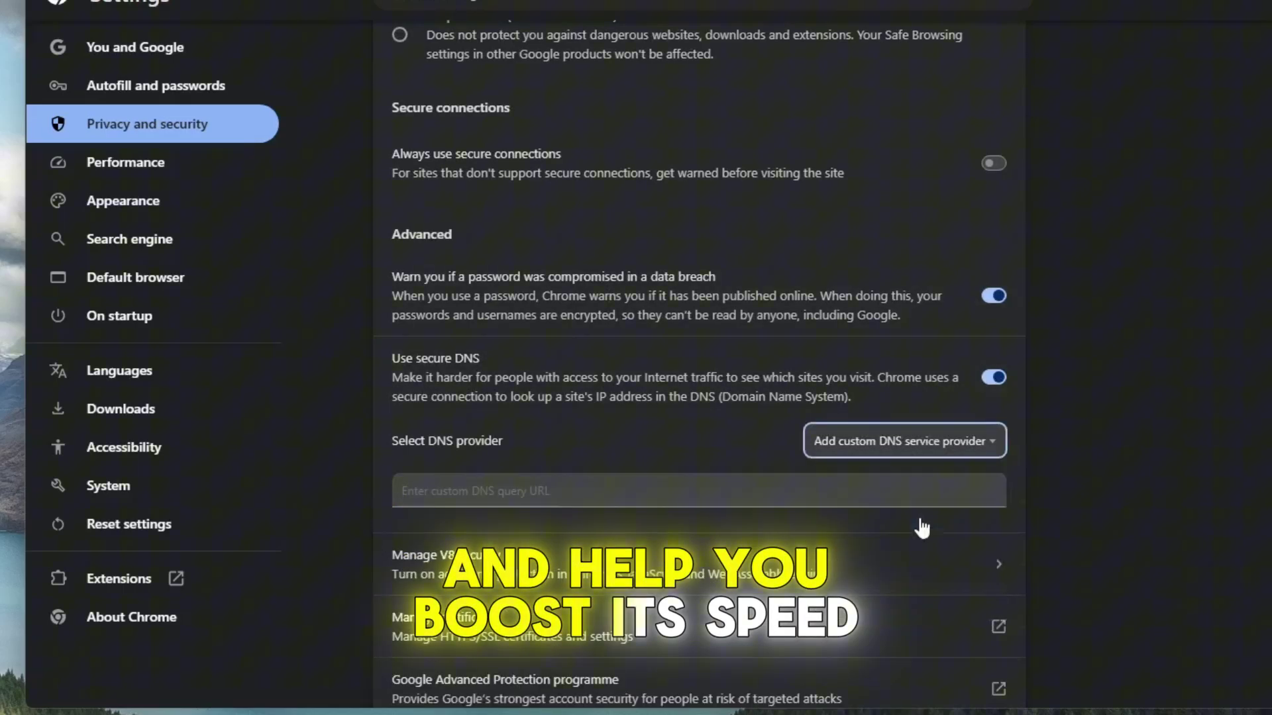
click(904, 441)
click(862, 543)
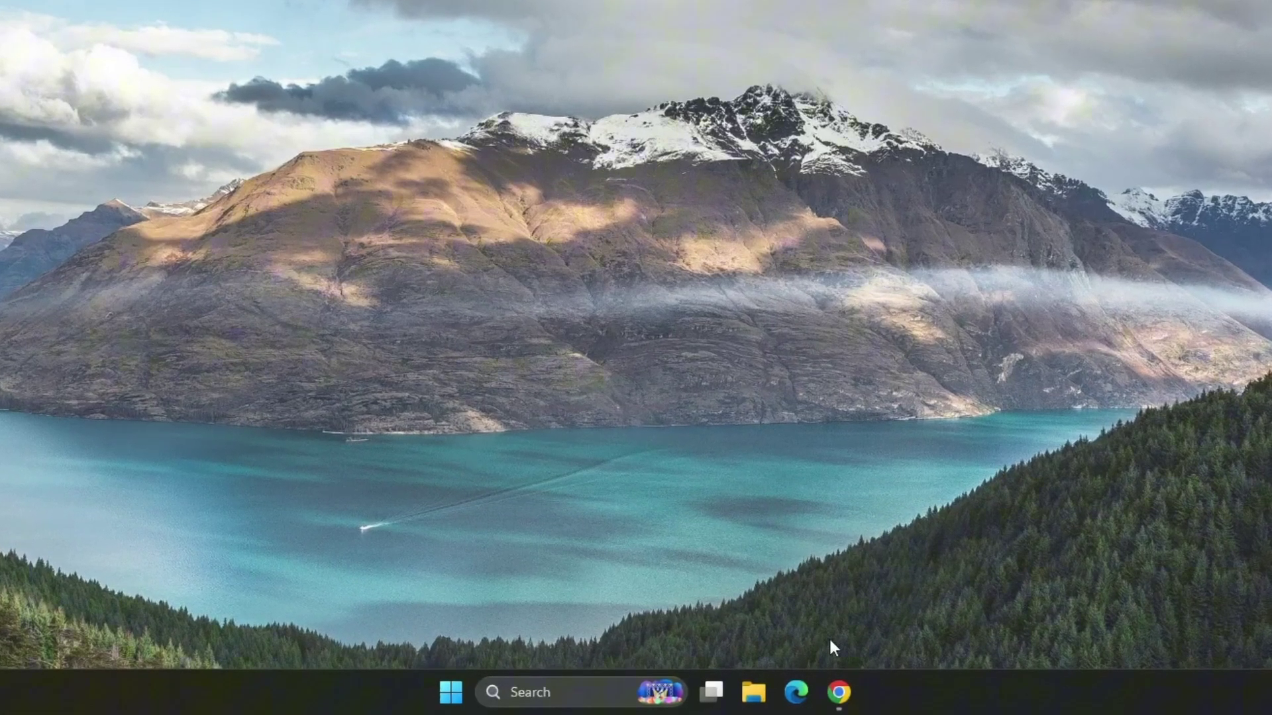
Relaunch Chrome and open Settings > Privacy and security from the three-dot menu
click(839, 692)
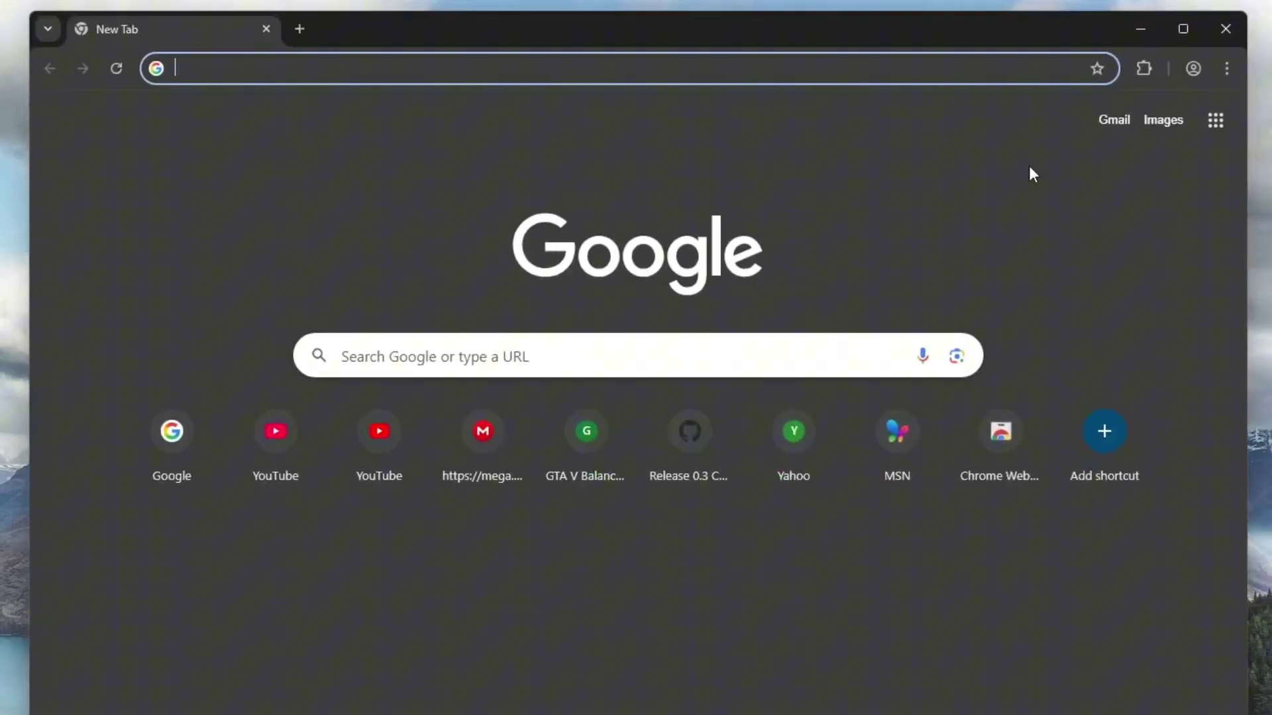
click(1221, 77)
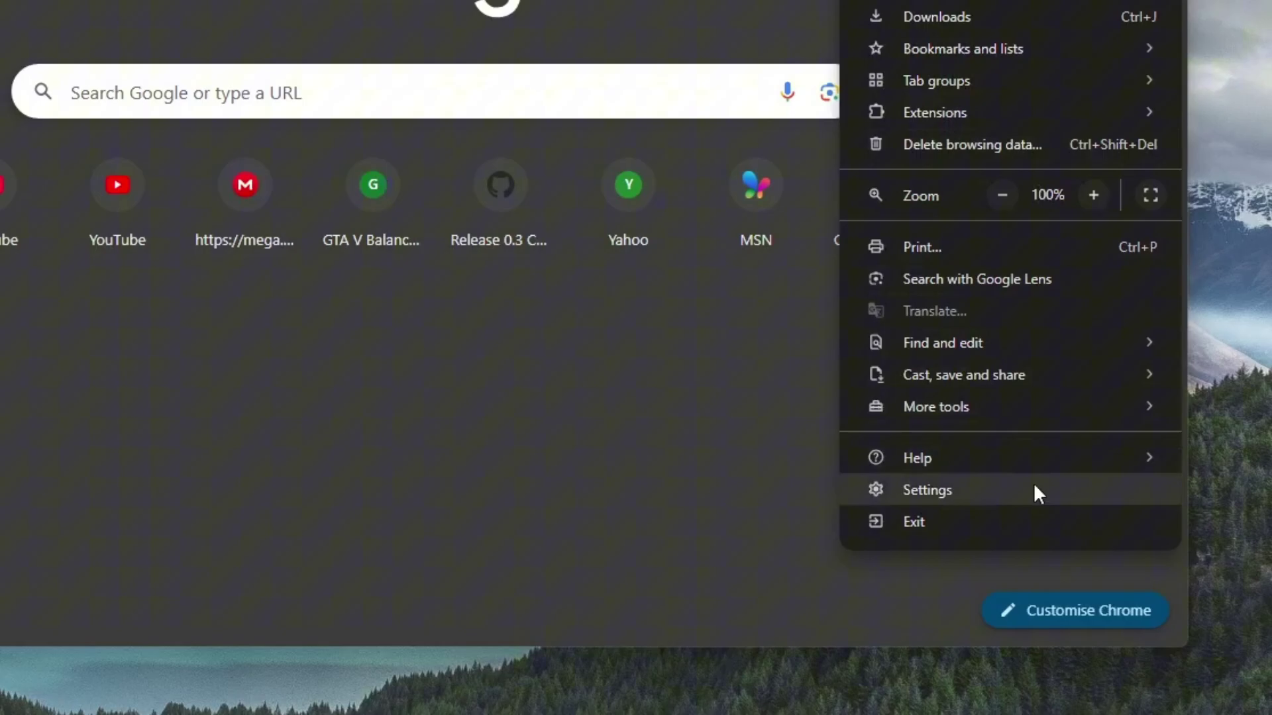
click(1002, 490)
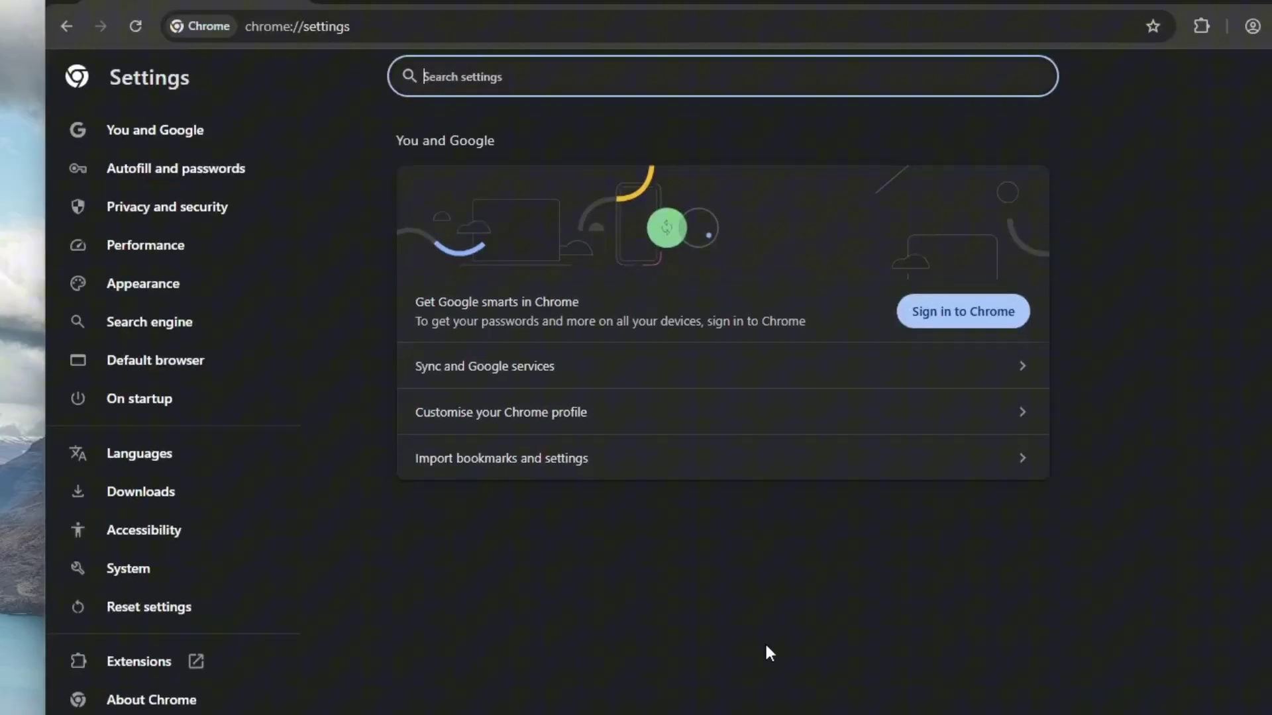
click(166, 213)
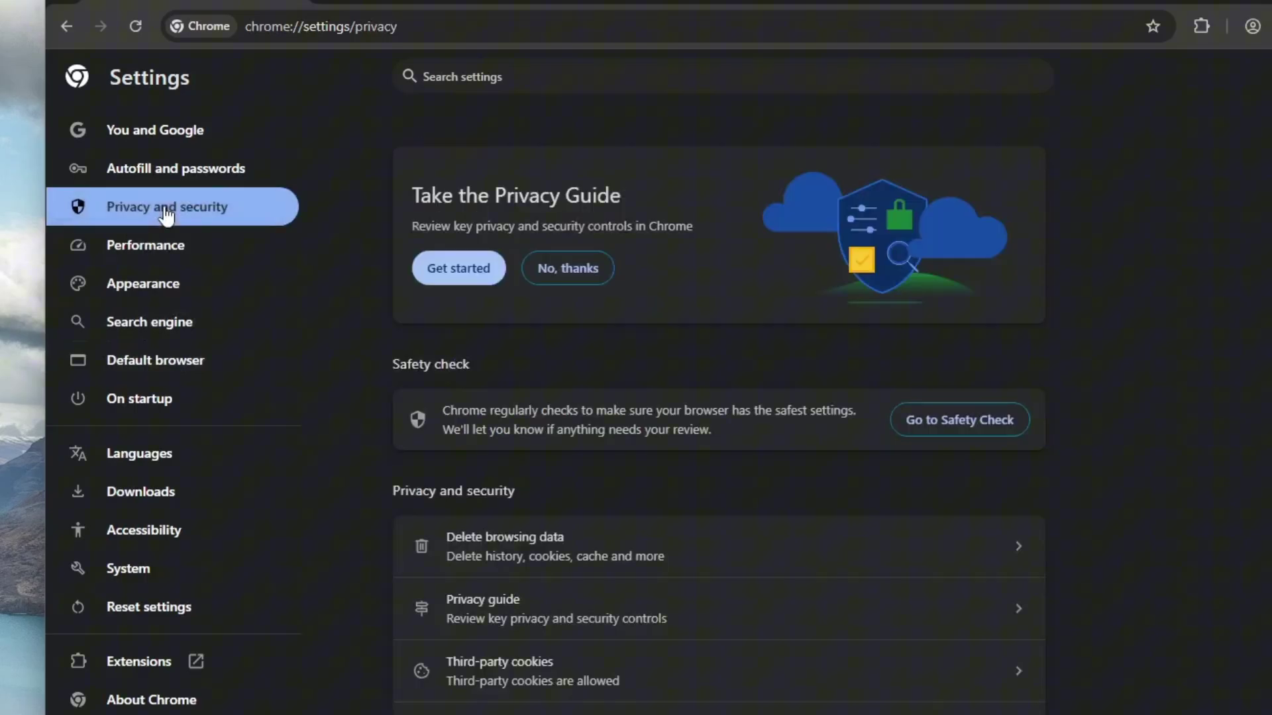
scroll(700, 332, down, 1)
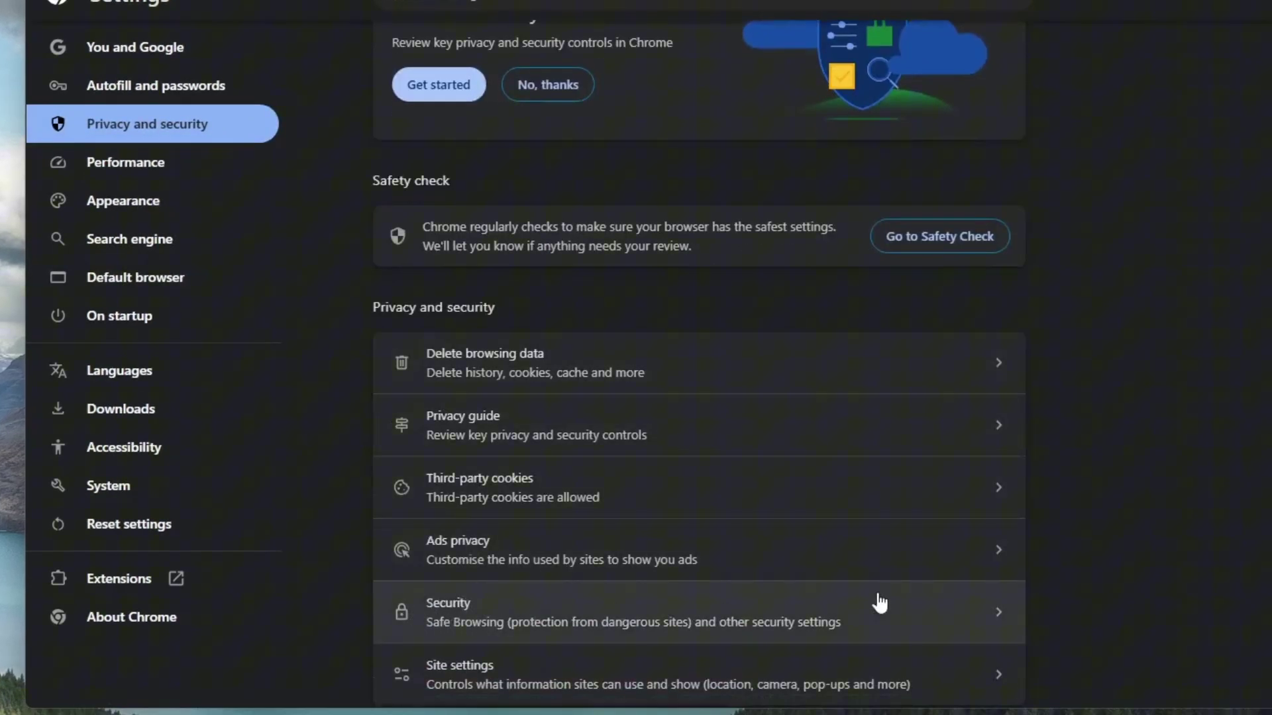
Open Security settings and scroll down to the Use secure DNS section
click(877, 601)
scroll(610, 347, down, 1)
scroll(609, 346, down, 1)
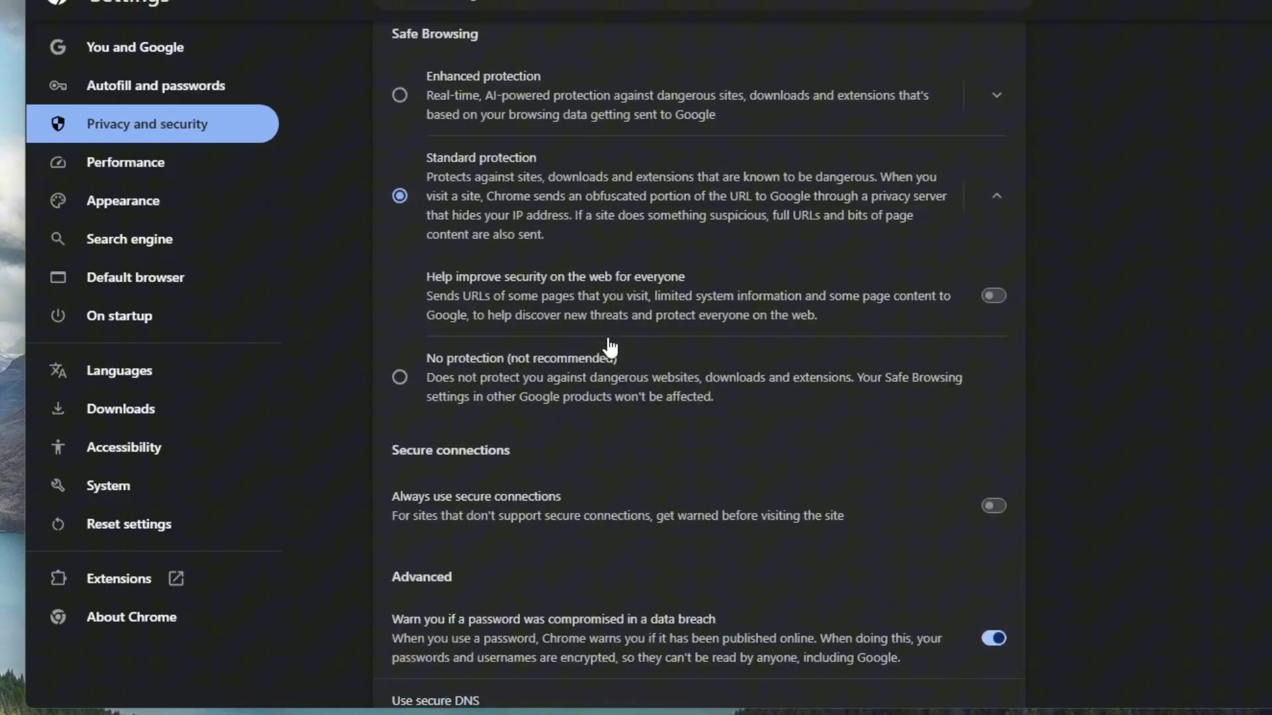
scroll(609, 347, down, 5)
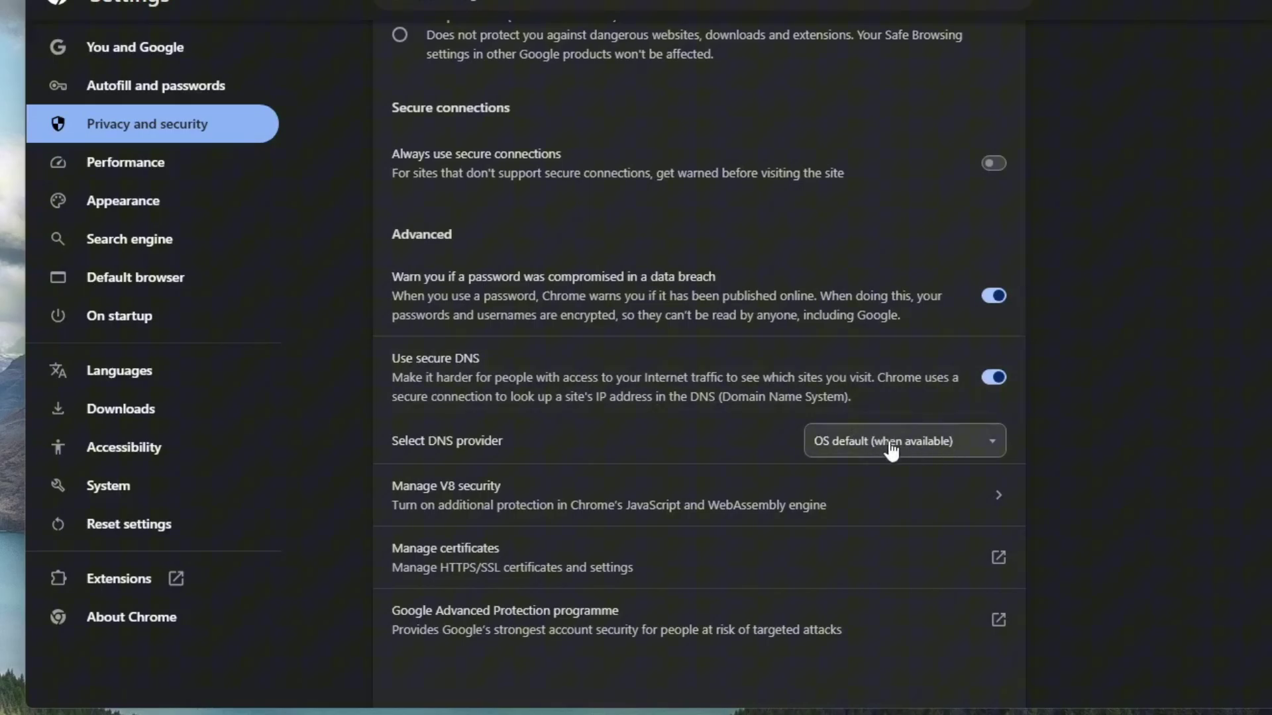
Pick Google (Public DNS) as the secure DNS provider after trying Add custom and Cloudflare
click(936, 450)
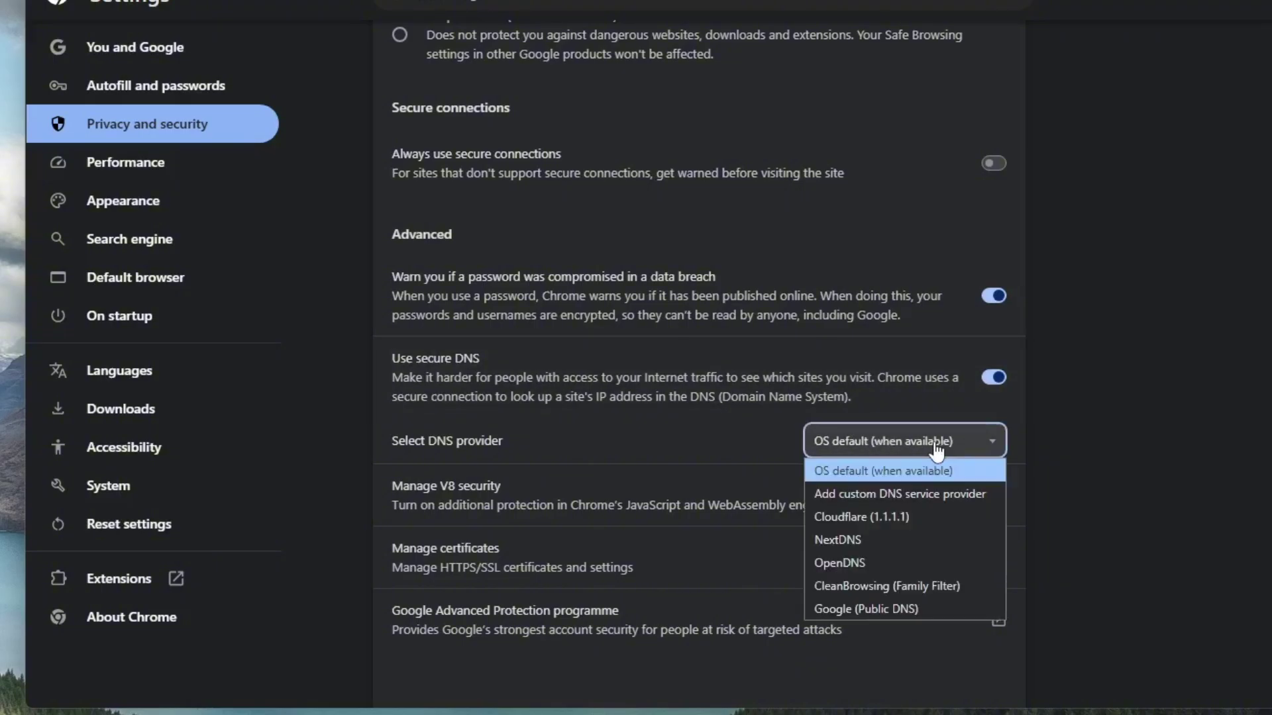
click(954, 496)
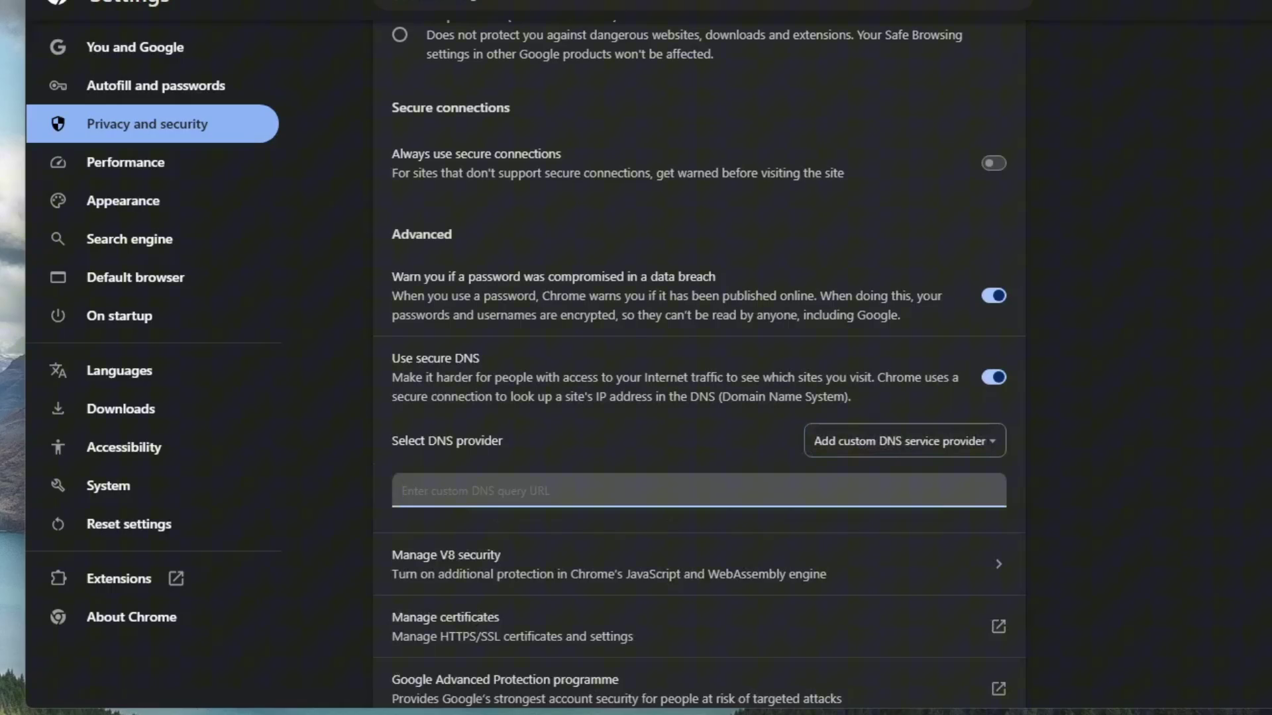
click(937, 438)
click(917, 517)
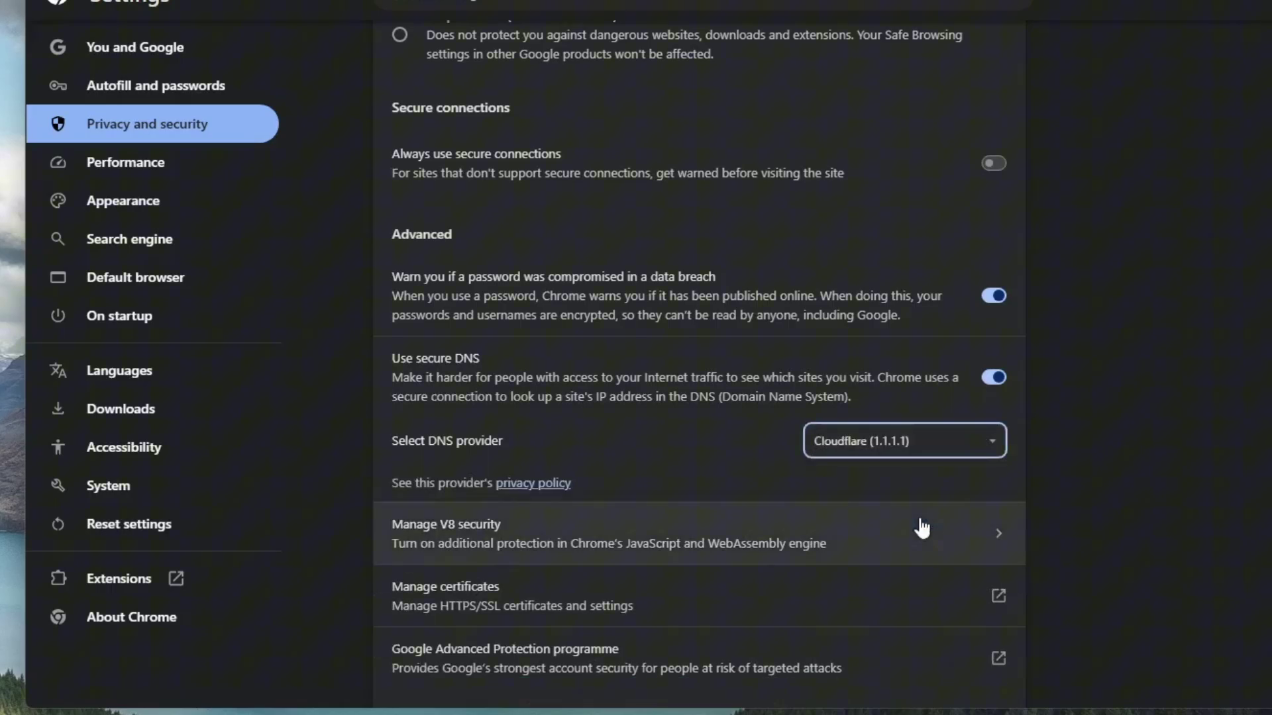
click(875, 444)
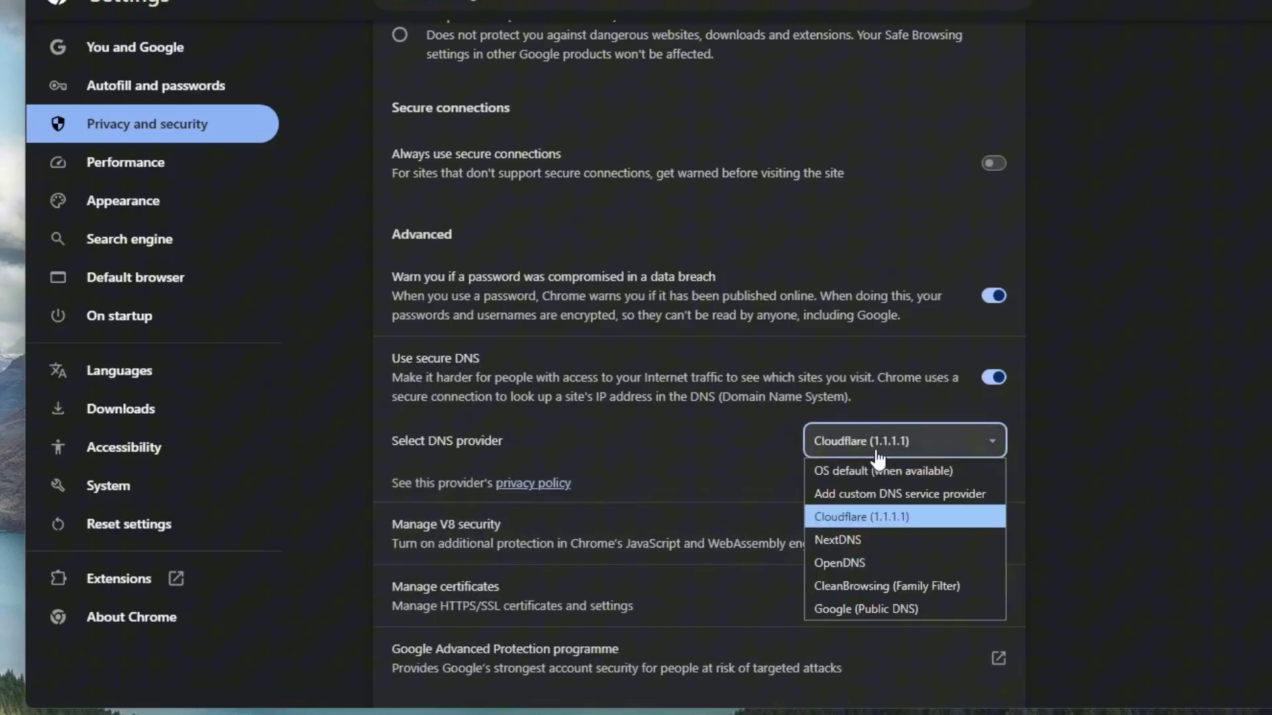
click(886, 615)
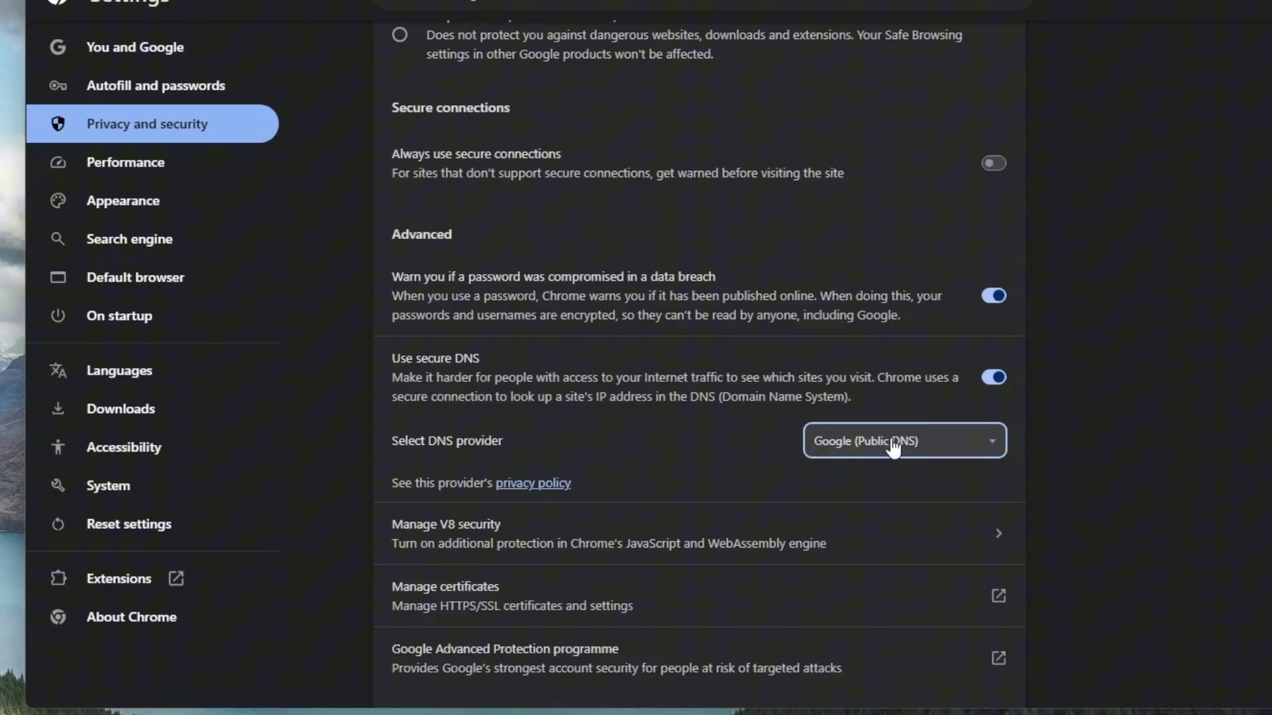
click(859, 456)
click(1169, 354)
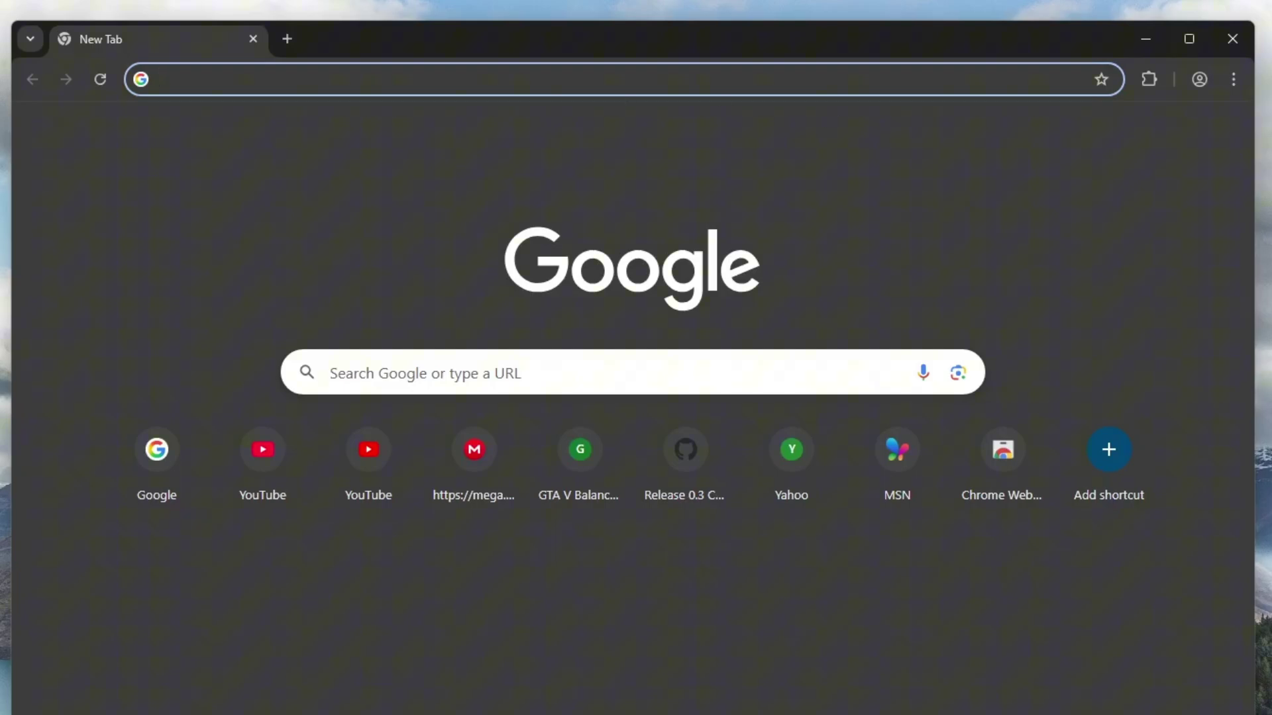
Go to chrome://flags to open Chrome's Experiments page
key(Down)
text(chro)
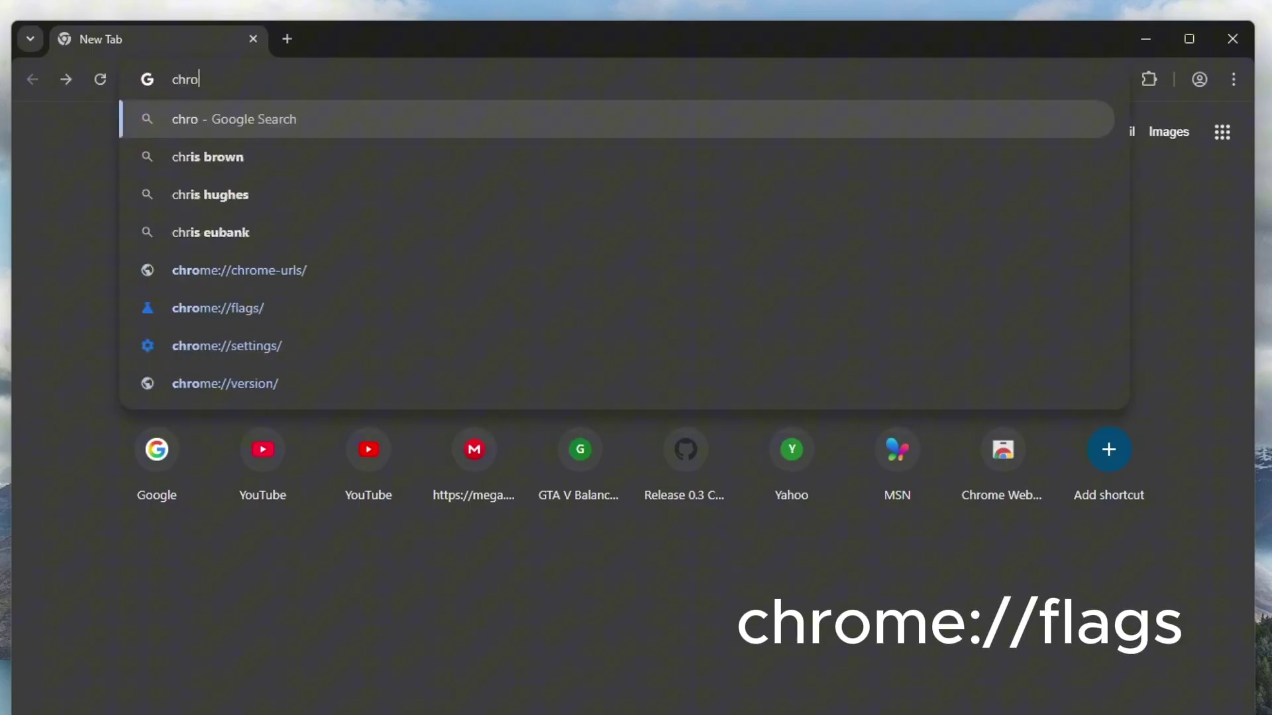
text(me://f)
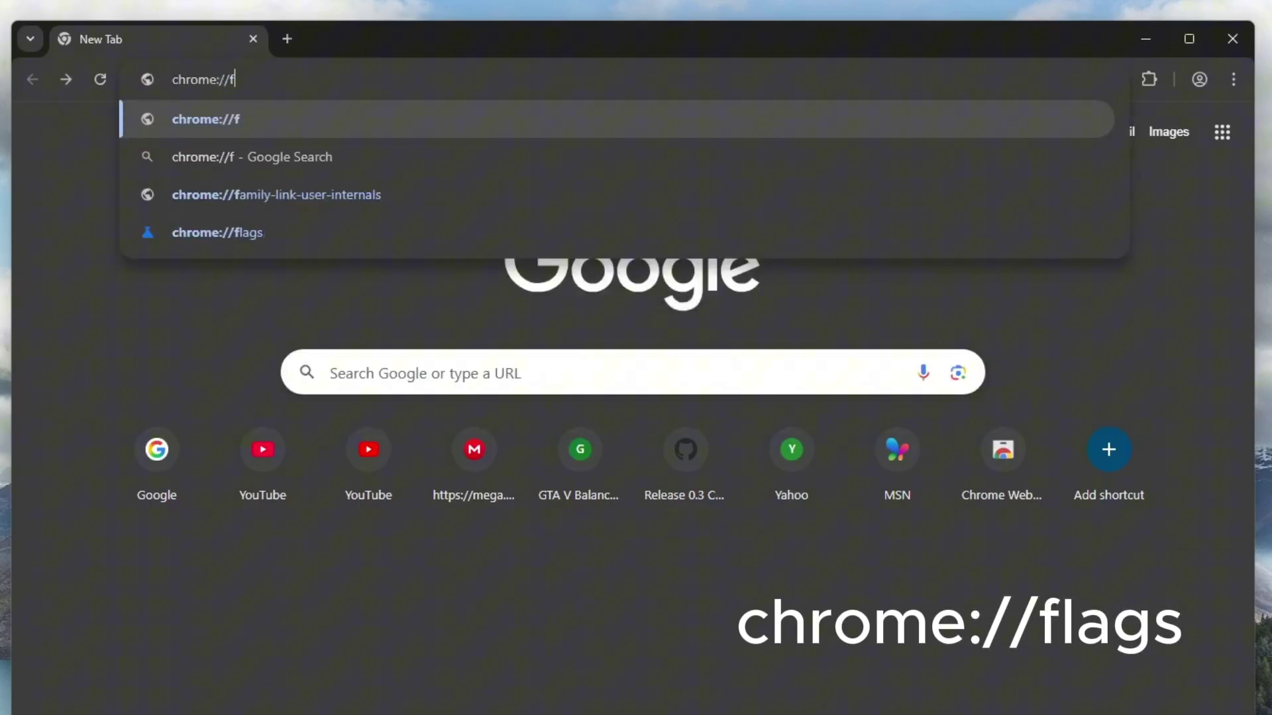
key(BackSpace)
key(Down)
key(Down)
key(Down)
key(Return)
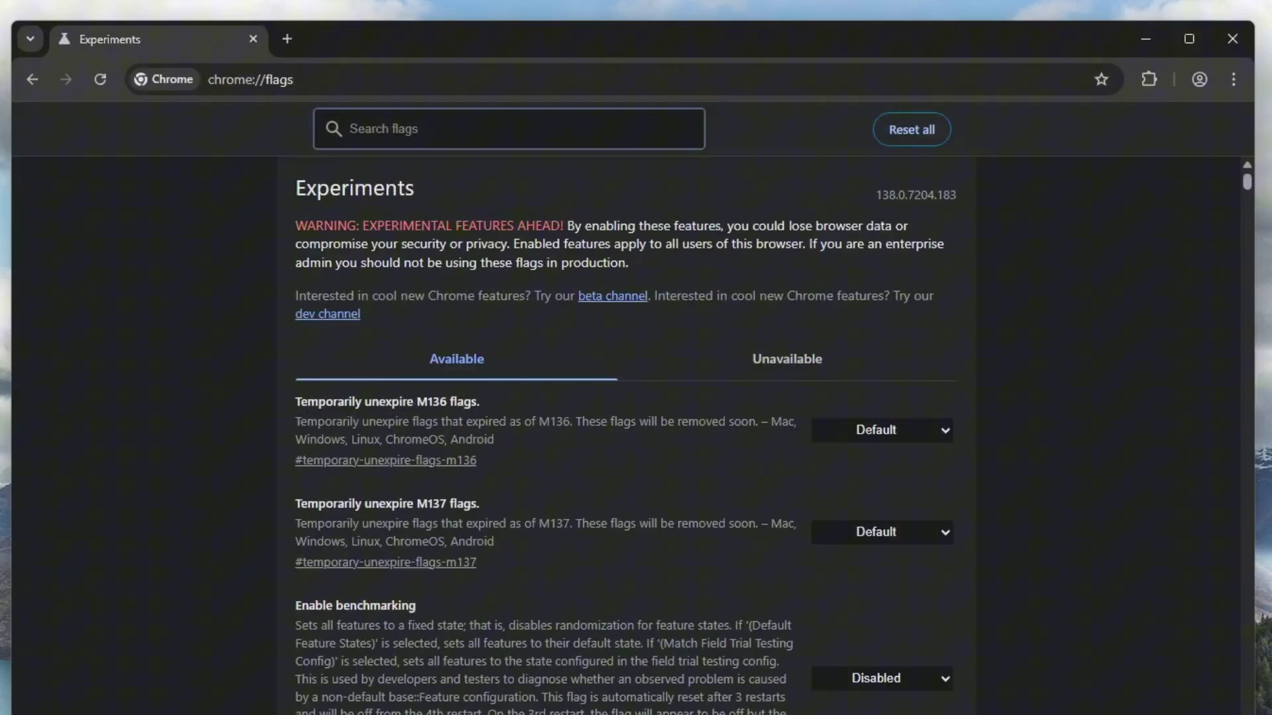
scroll(318, 417, down, 4)
scroll(318, 417, up, 4)
Search flags for 'para', set Parallel downloading to Enabled, and relaunch Chrome
text(para)
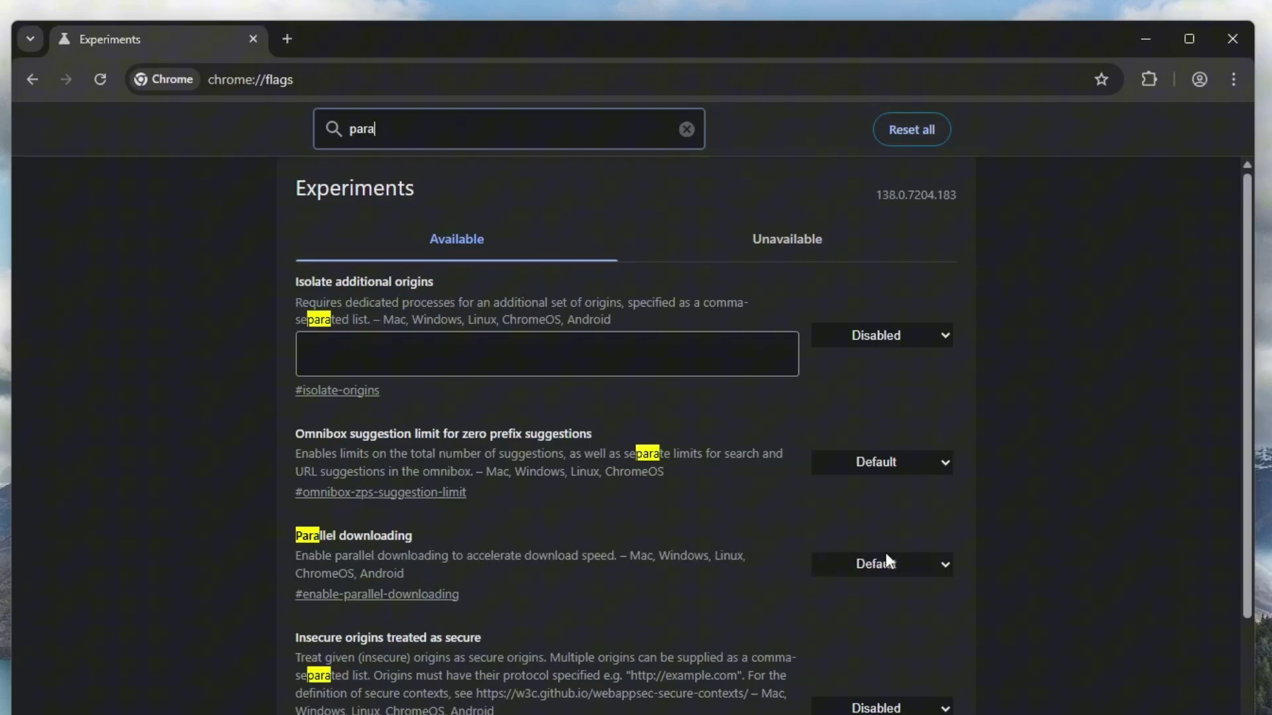
click(947, 570)
click(890, 614)
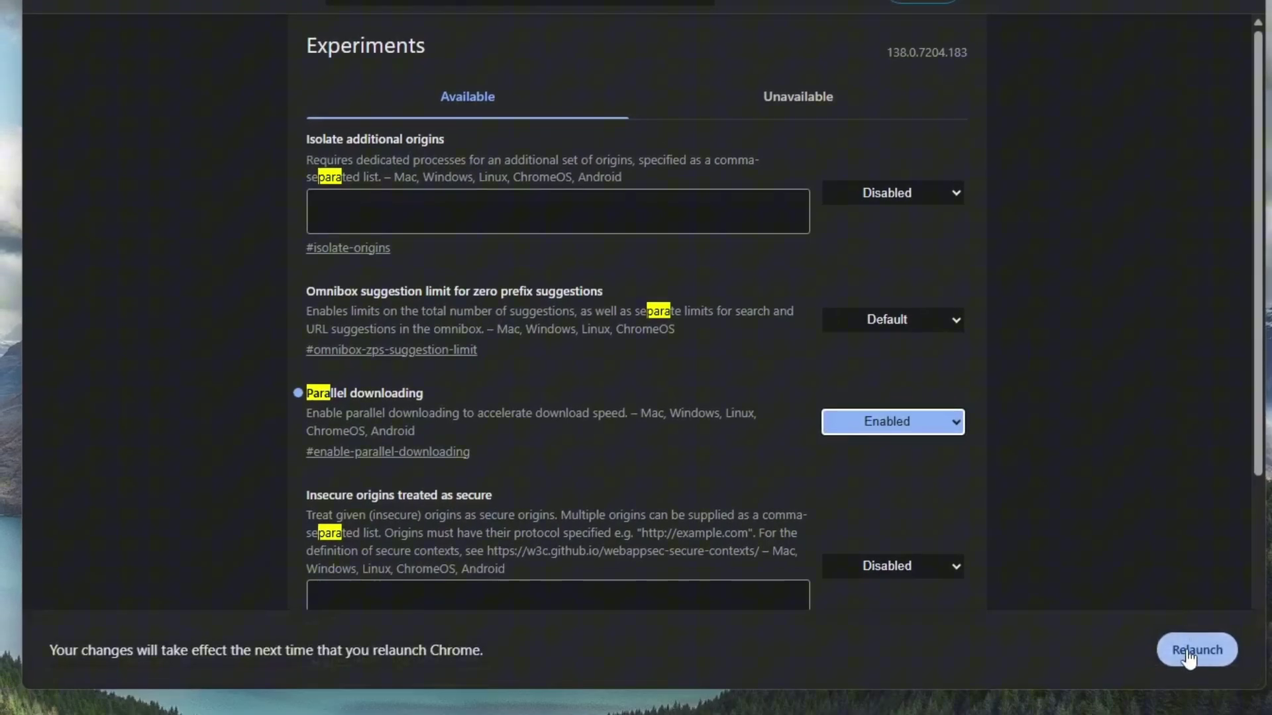
click(1202, 654)
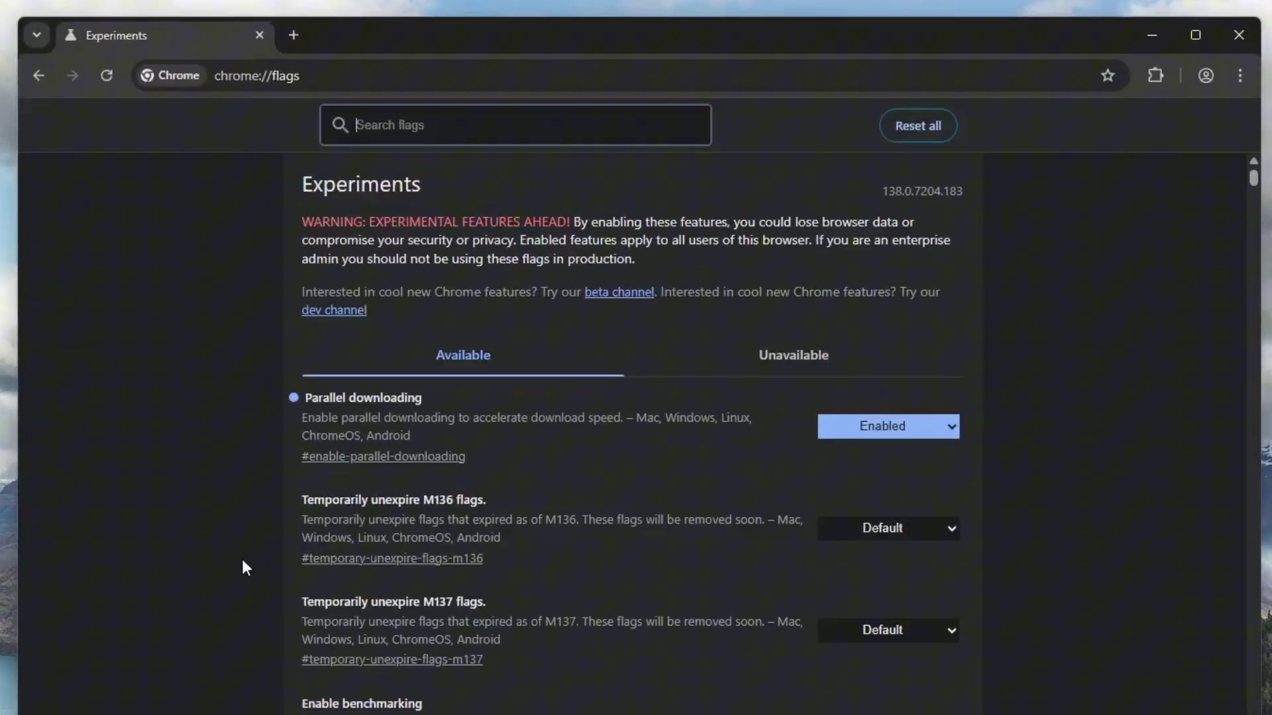
In Settings > System, switch off 'Continue running background apps when Google Chrome is closed'
click(1240, 75)
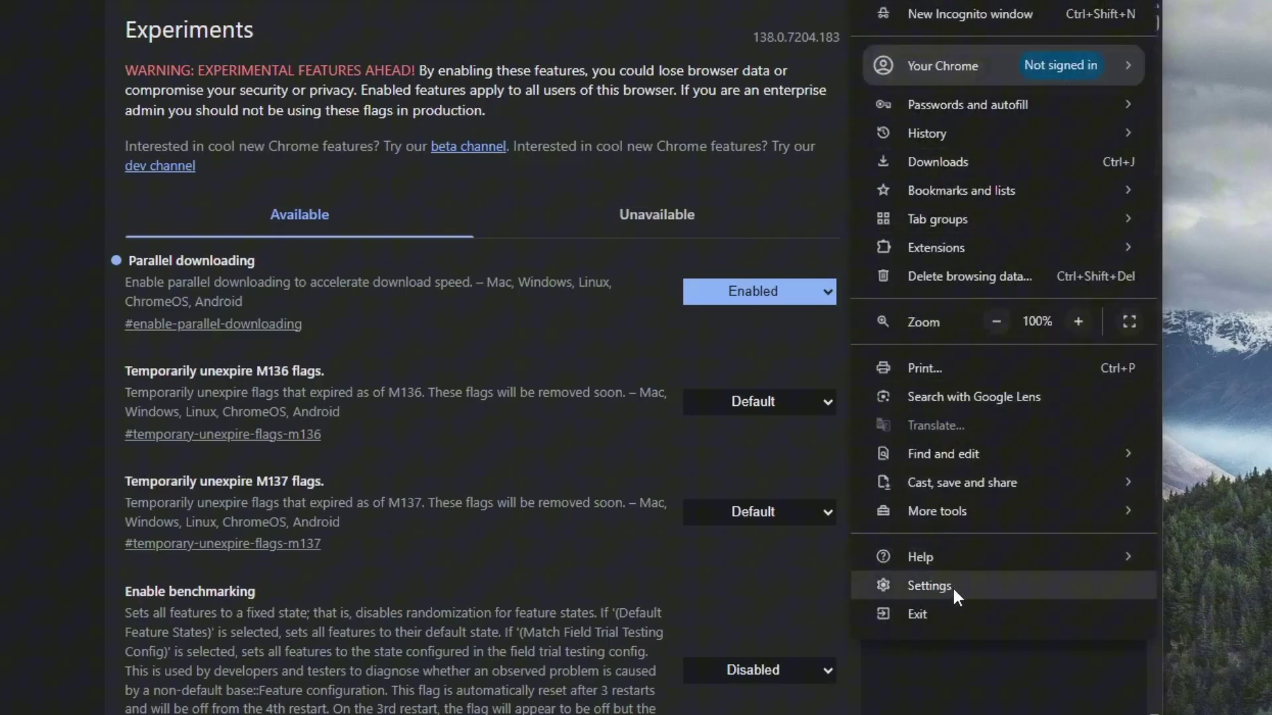
click(953, 586)
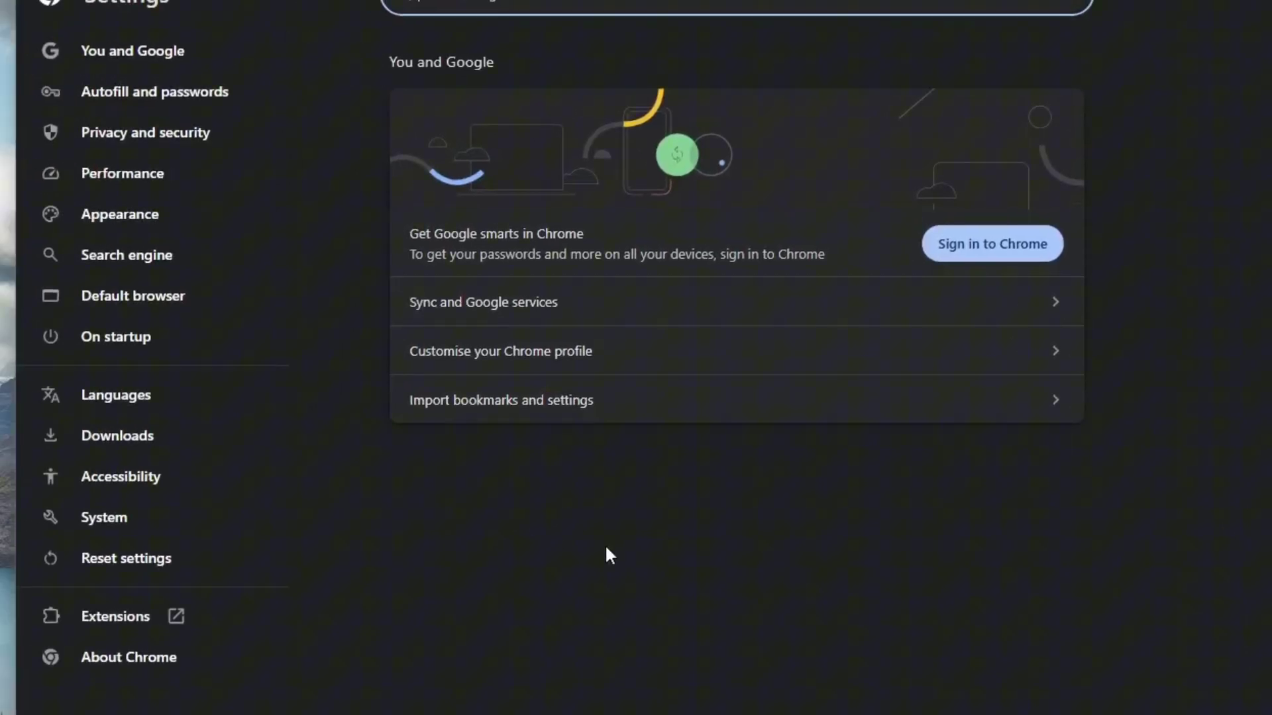
click(133, 528)
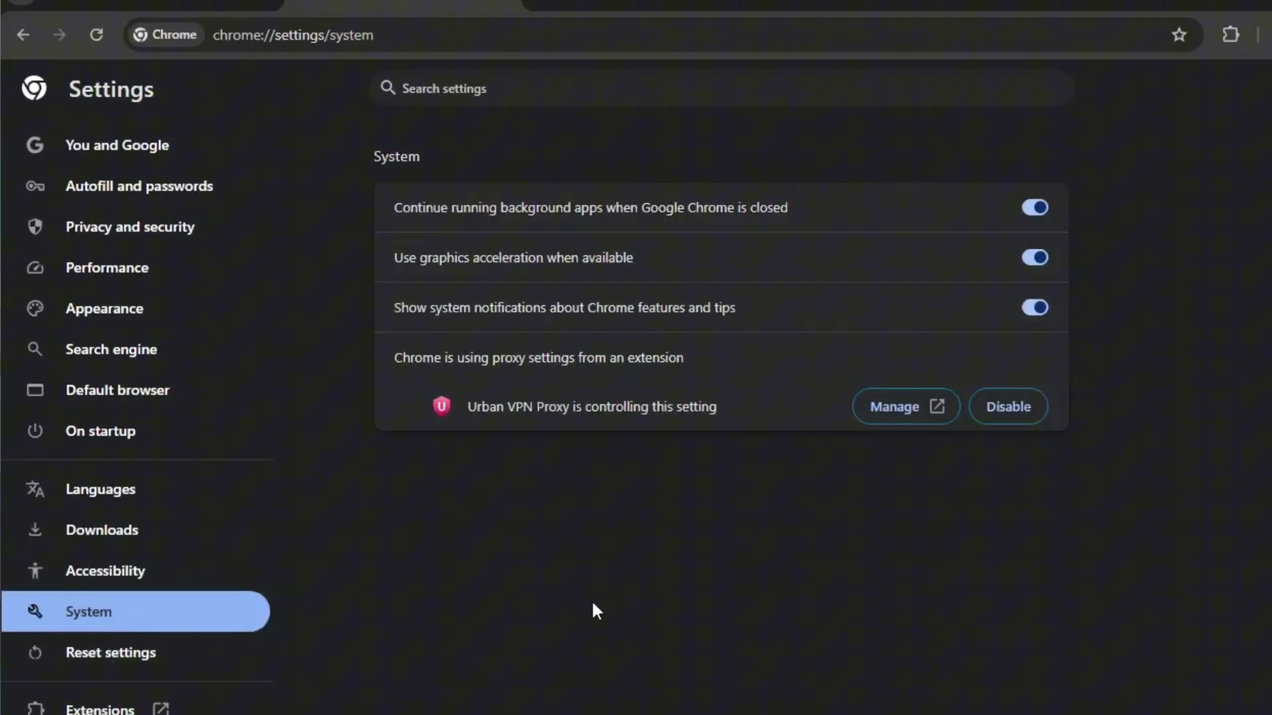
click(1035, 209)
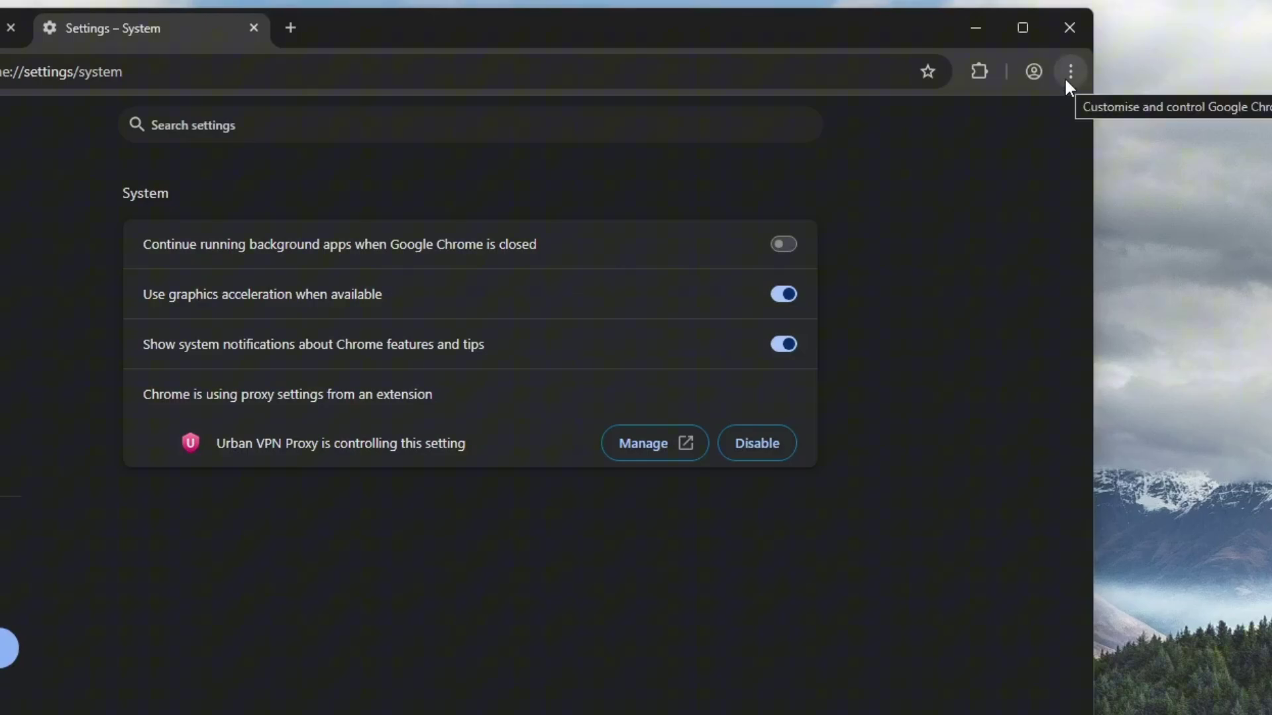
Open the Manage Extensions page through the main menu's Extensions submenu
click(1069, 73)
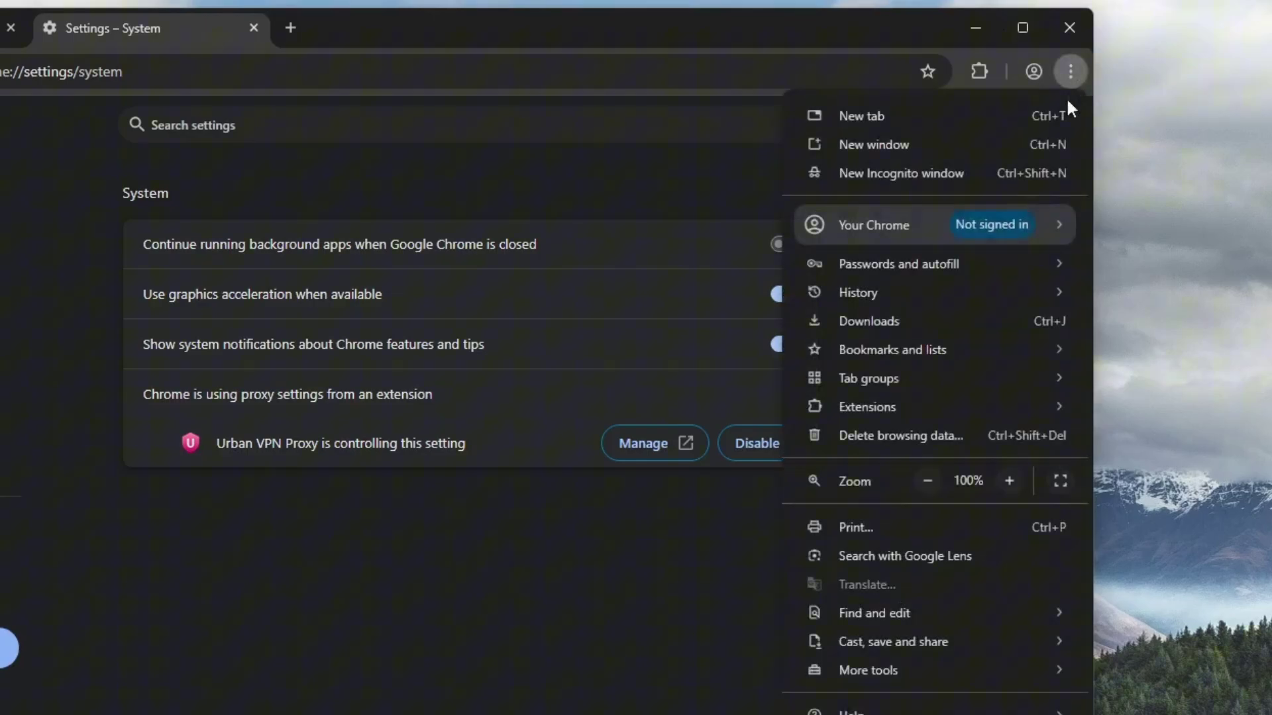
mouse_move(1004, 401)
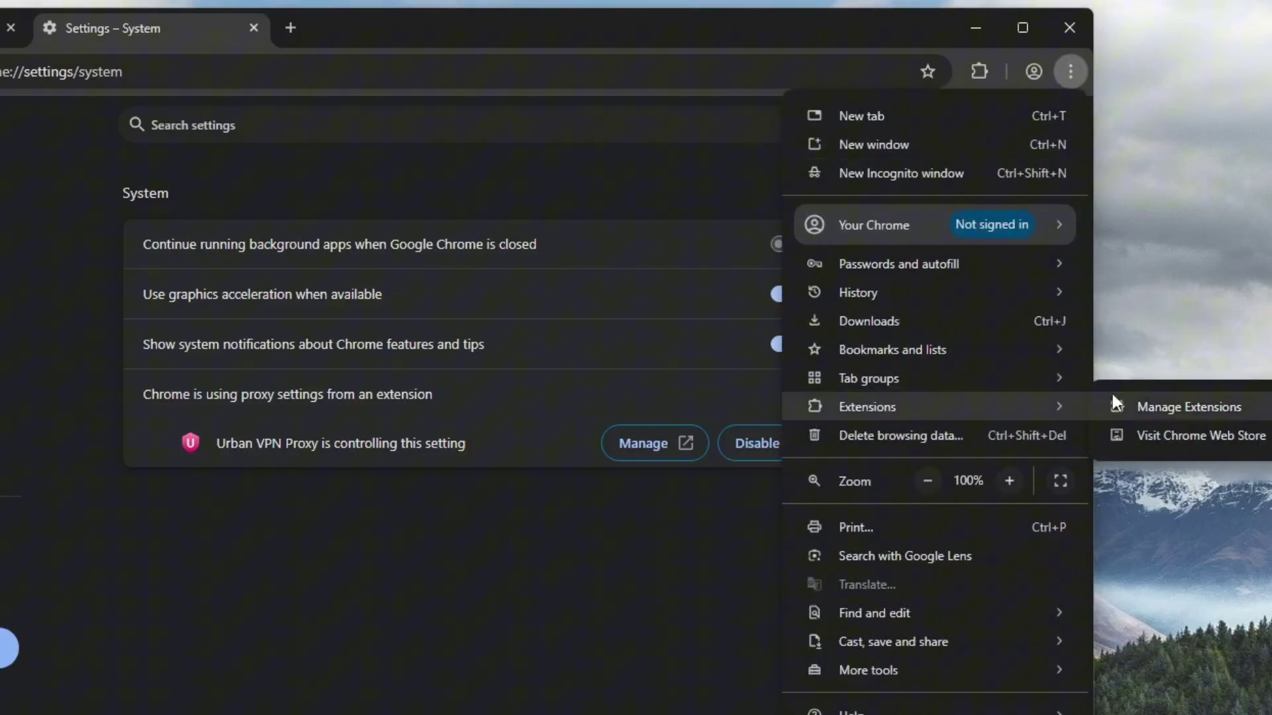
click(1159, 405)
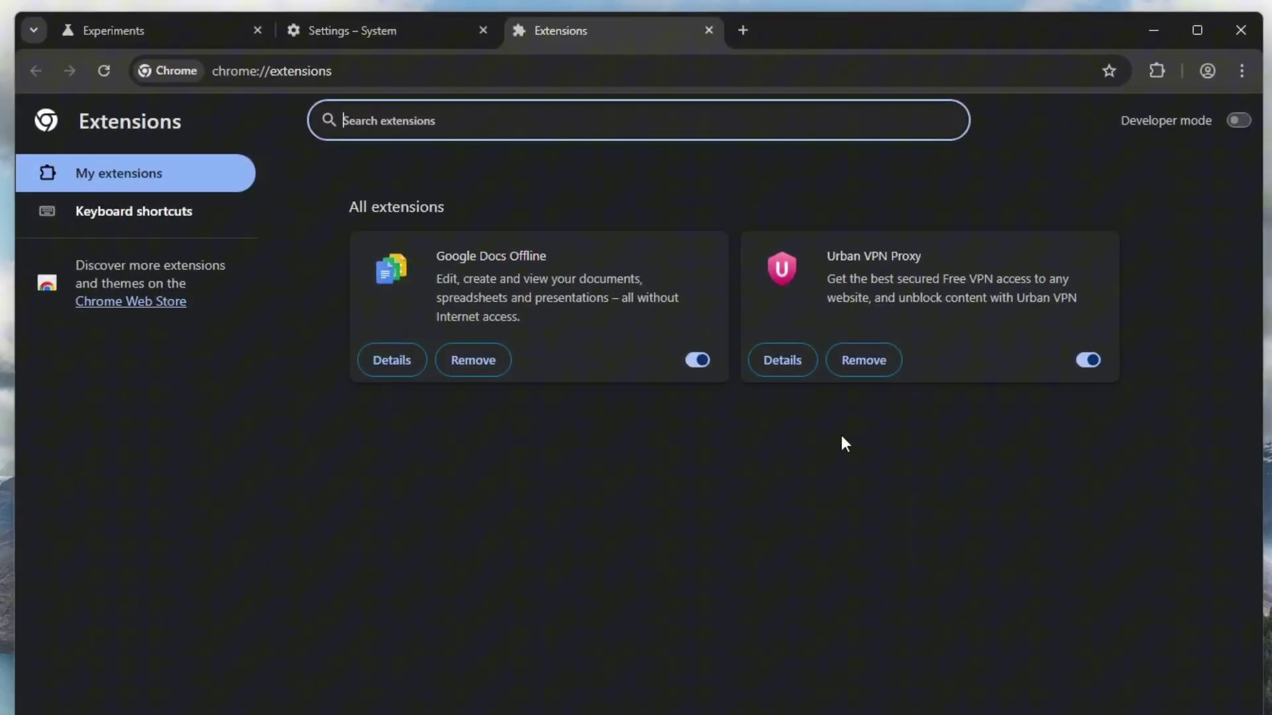
Remove and confirm removal of Urban VPN Proxy, then close its uninstall tab
click(838, 370)
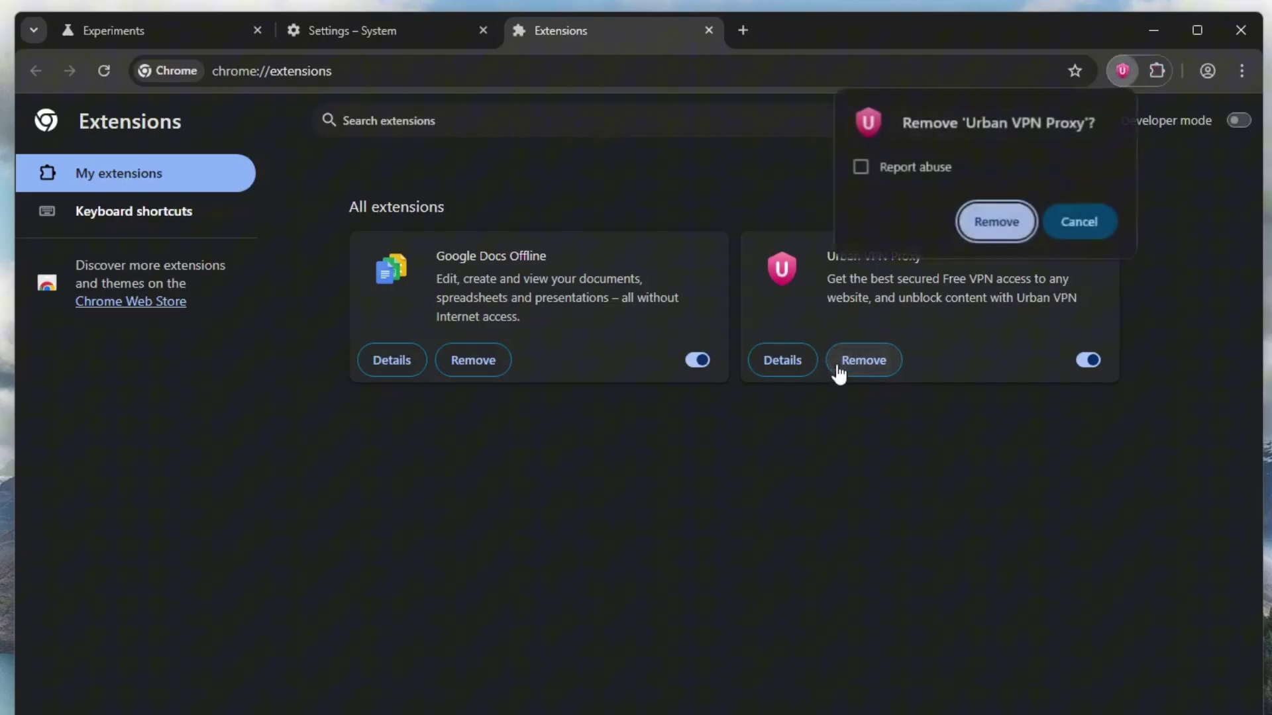
click(992, 225)
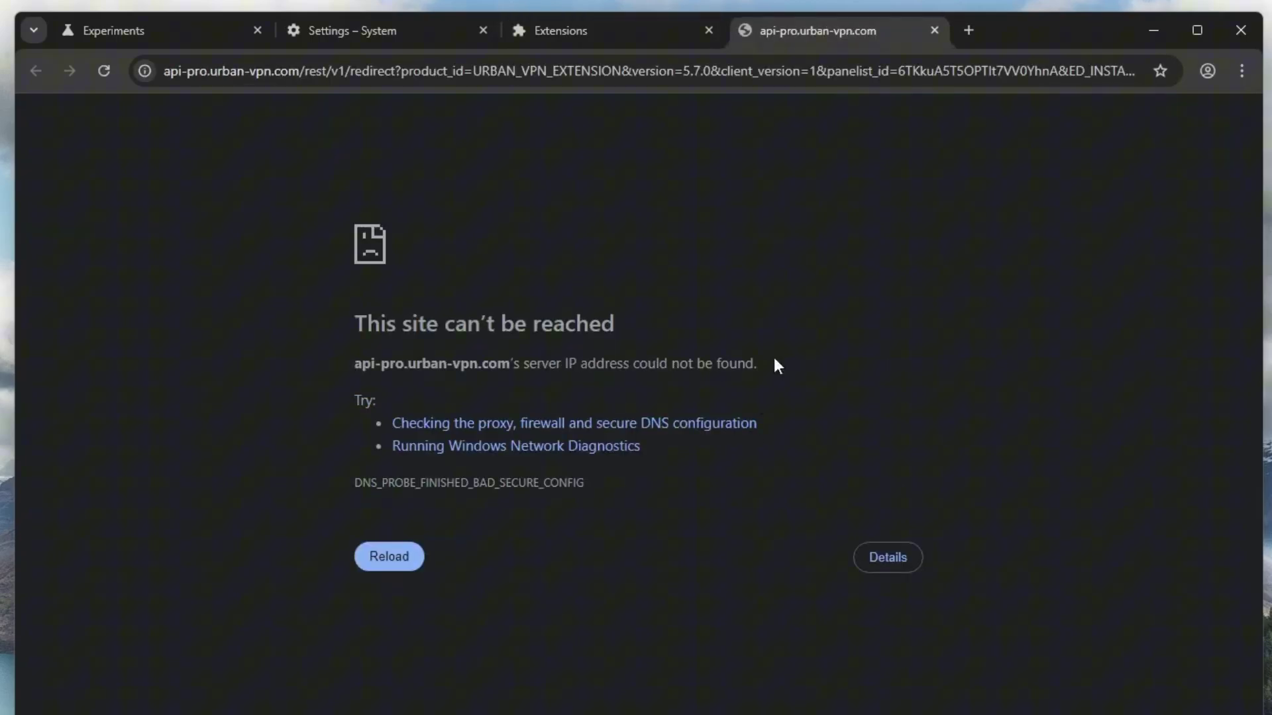
click(934, 32)
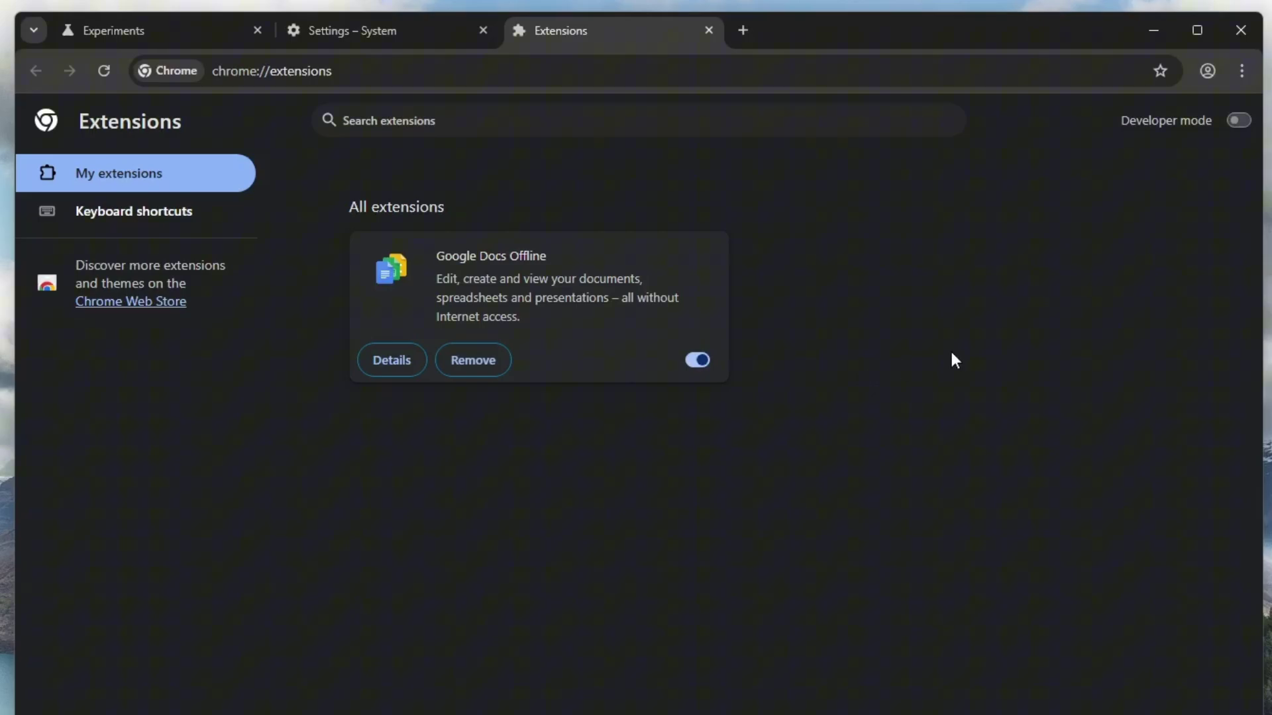
Close the Chrome window with its top-right X button
click(1241, 29)
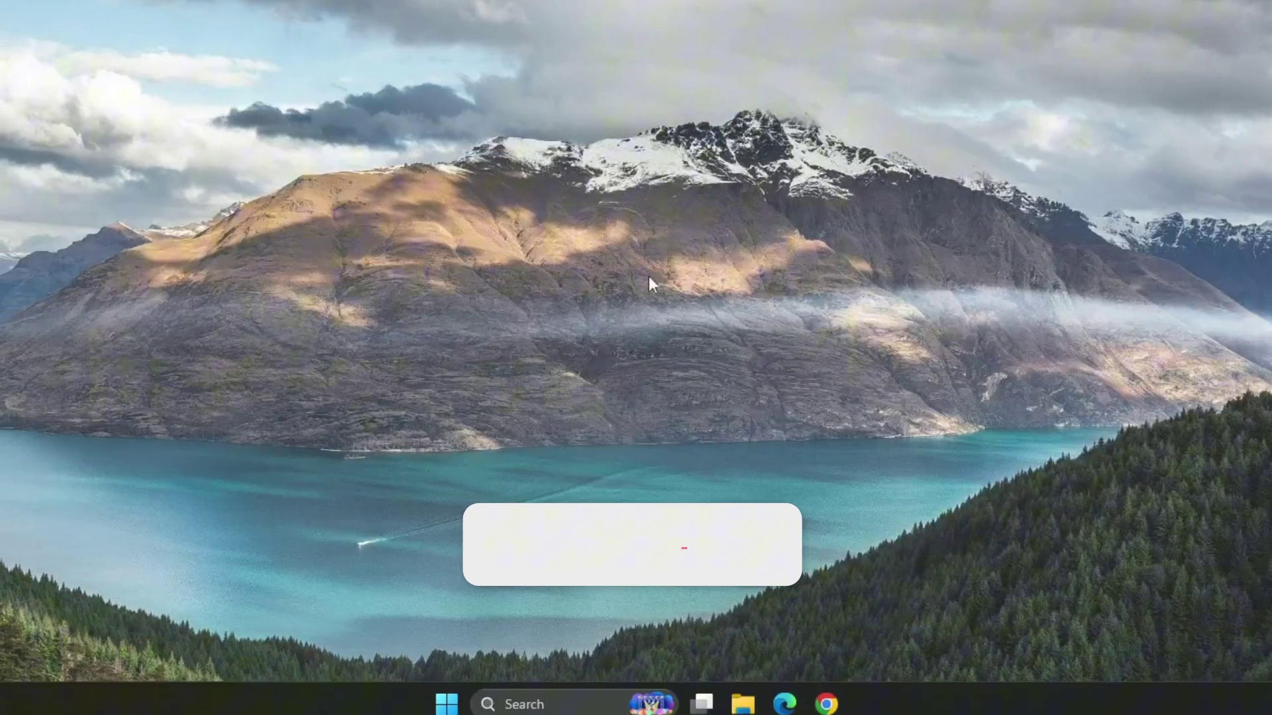